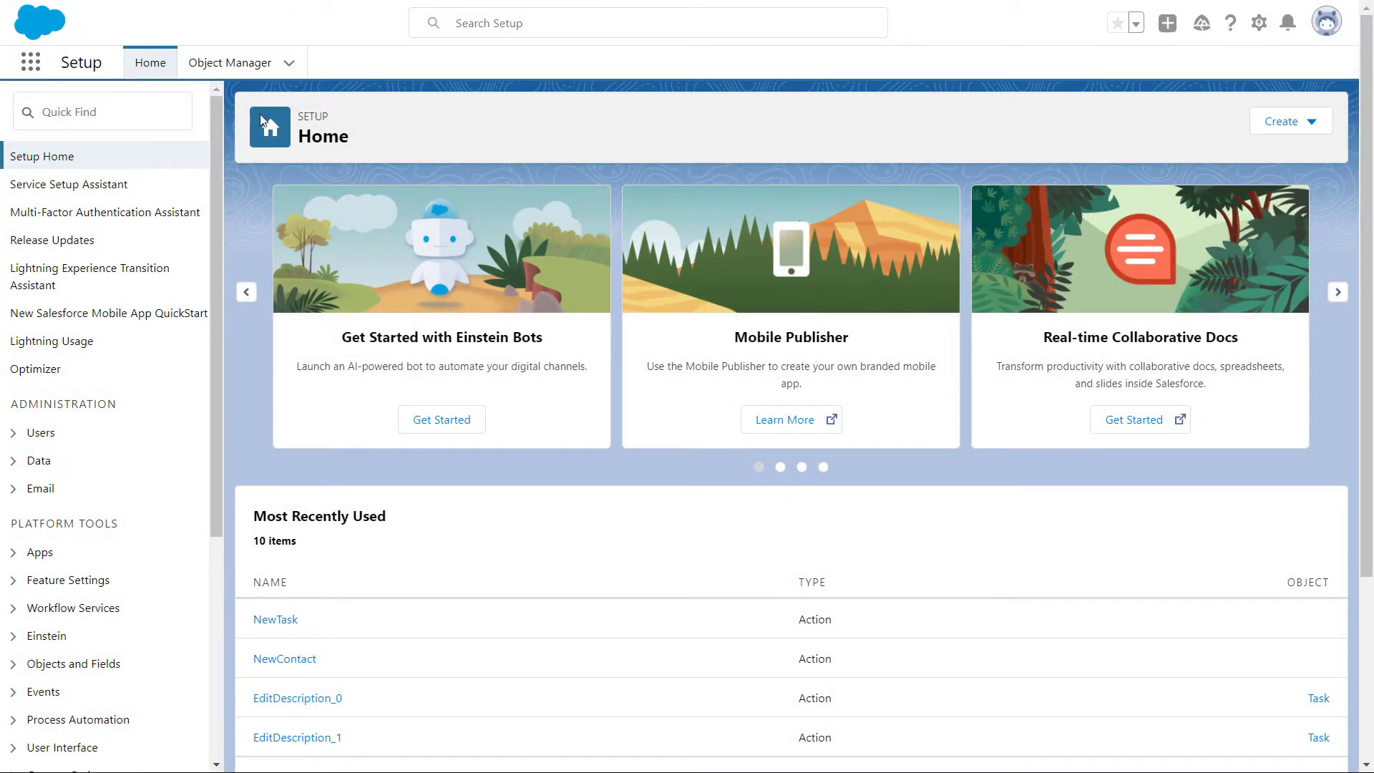
Step: Find Digital Experiences via Quick Find and check Enable Account Relationships in its Settings
{"action": "left_click", "coordinate": [183, 108]}
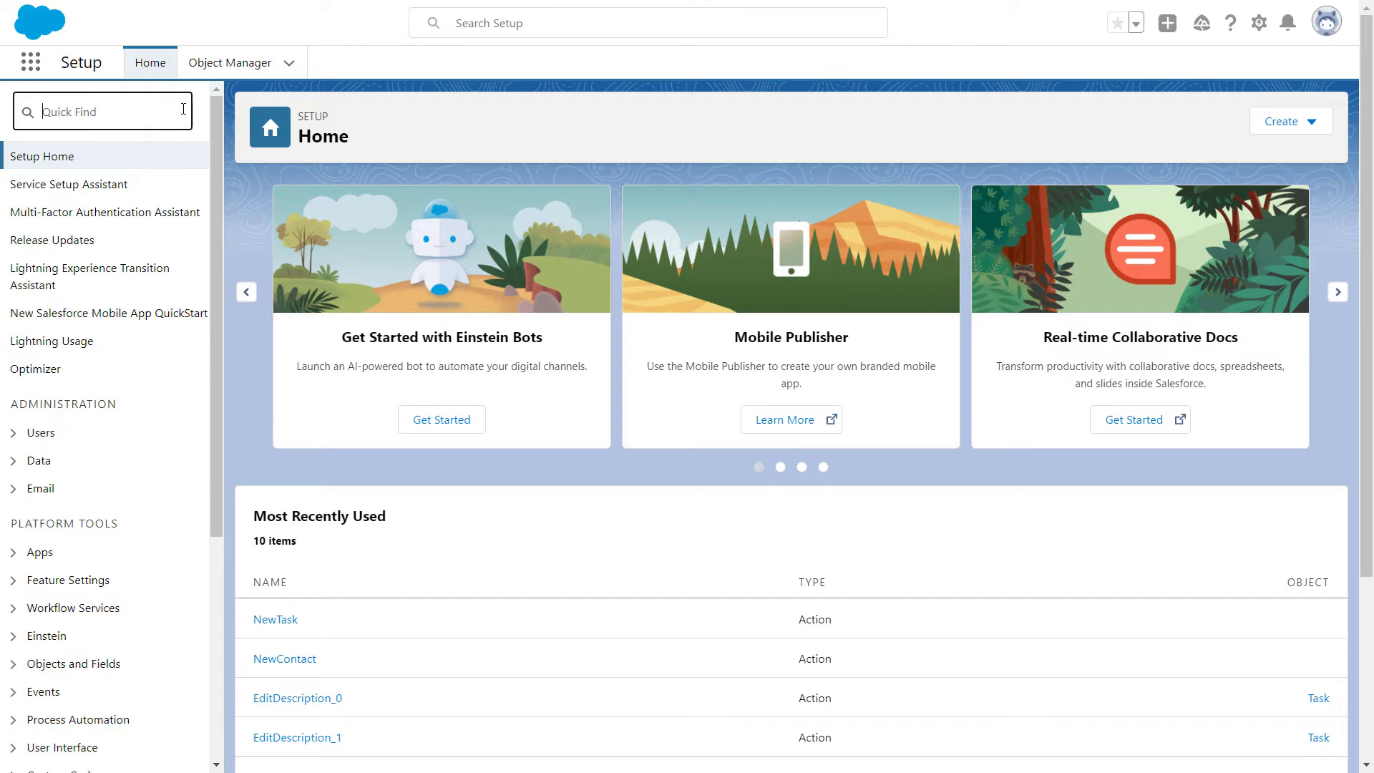
{"action": "type", "text": "digital experience"}
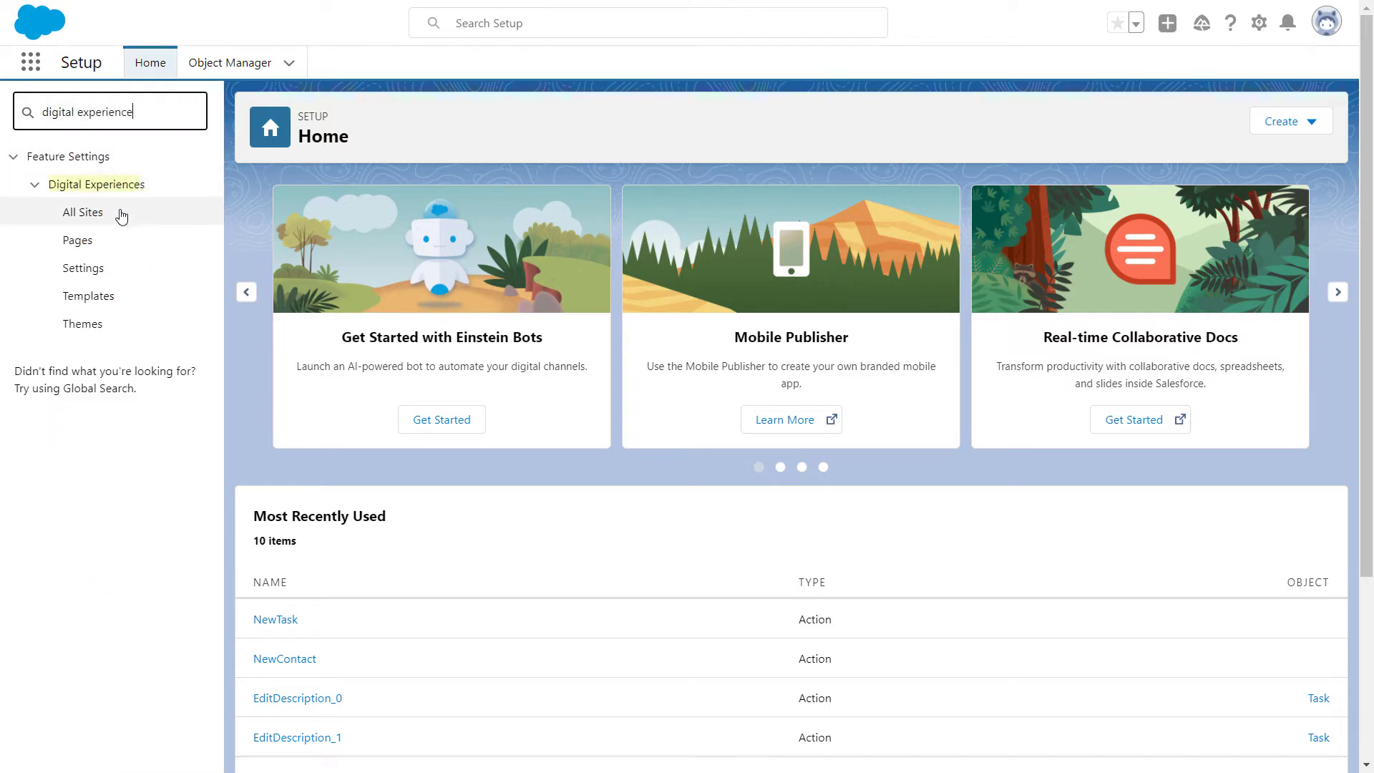
{"action": "left_click", "coordinate": [95, 271]}
{"action": "left_click", "coordinate": [95, 276]}
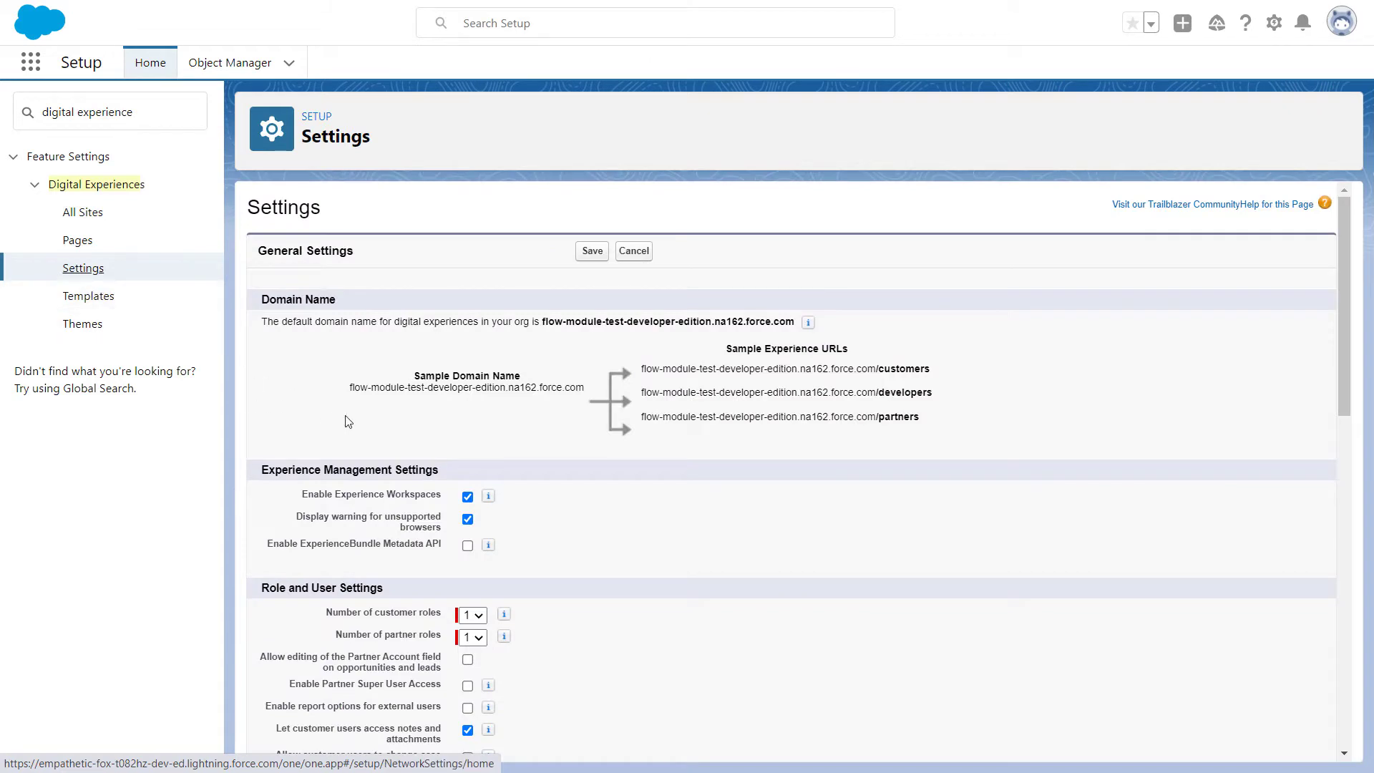
{"action": "scroll", "coordinate": [654, 559], "scroll_direction": "down", "scroll_amount": 2}
{"action": "scroll", "coordinate": [654, 559], "scroll_direction": "down", "scroll_amount": 2}
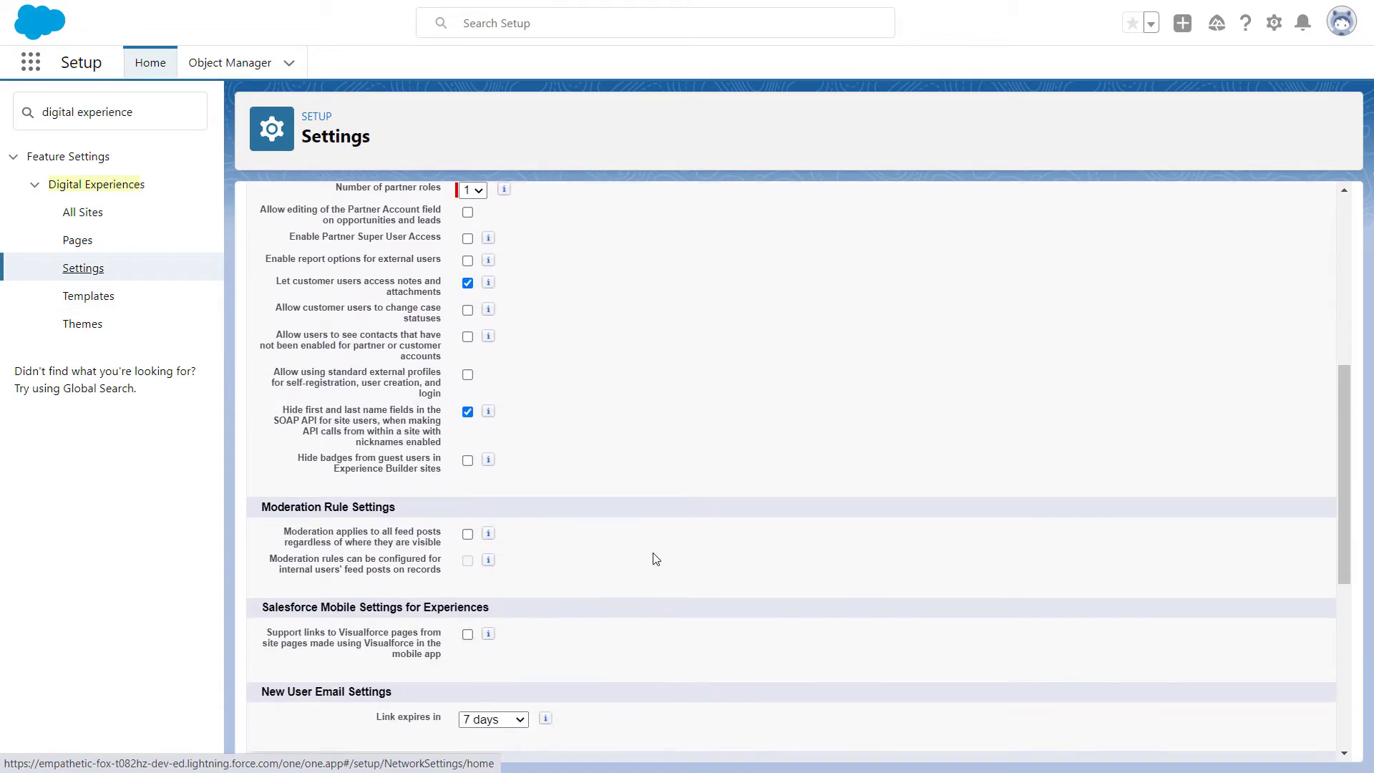
{"action": "scroll", "coordinate": [654, 560], "scroll_direction": "down", "scroll_amount": 1}
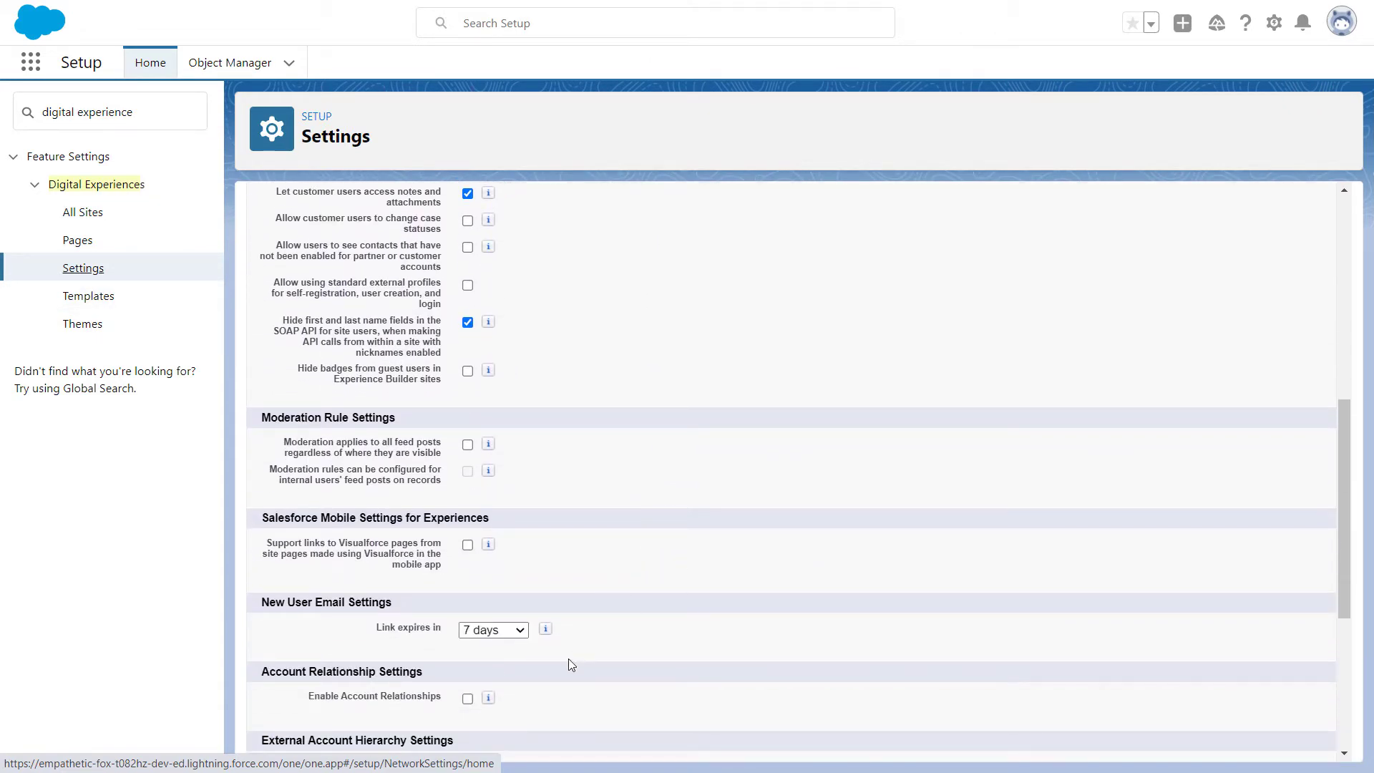
{"action": "left_click", "coordinate": [467, 699]}
{"action": "scroll", "coordinate": [467, 703], "scroll_direction": "down", "scroll_amount": 1}
{"action": "scroll", "coordinate": [467, 703], "scroll_direction": "down", "scroll_amount": 3}
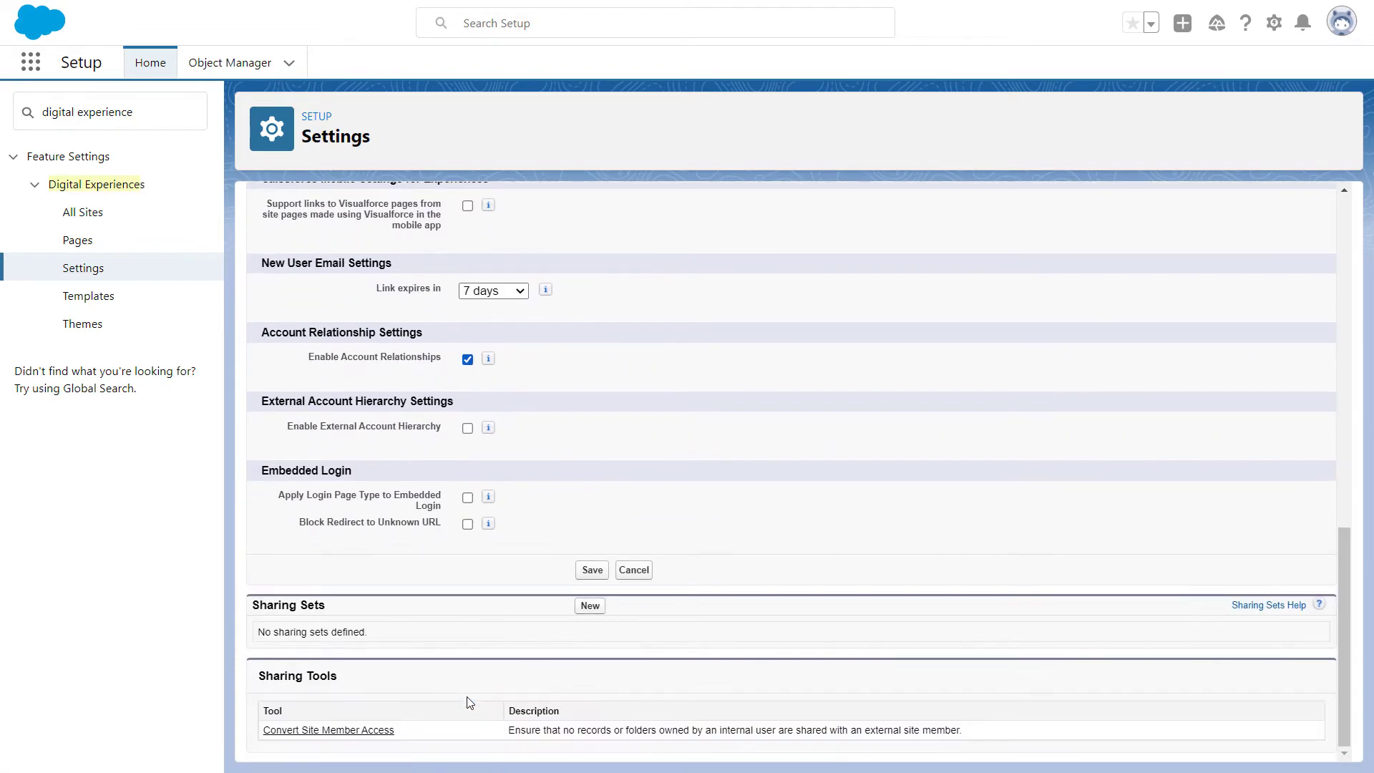
Step: Save the Digital Experiences settings, then reach the Account Layout editor via Object Manager > Account > Page Layouts
{"action": "left_click", "coordinate": [591, 569]}
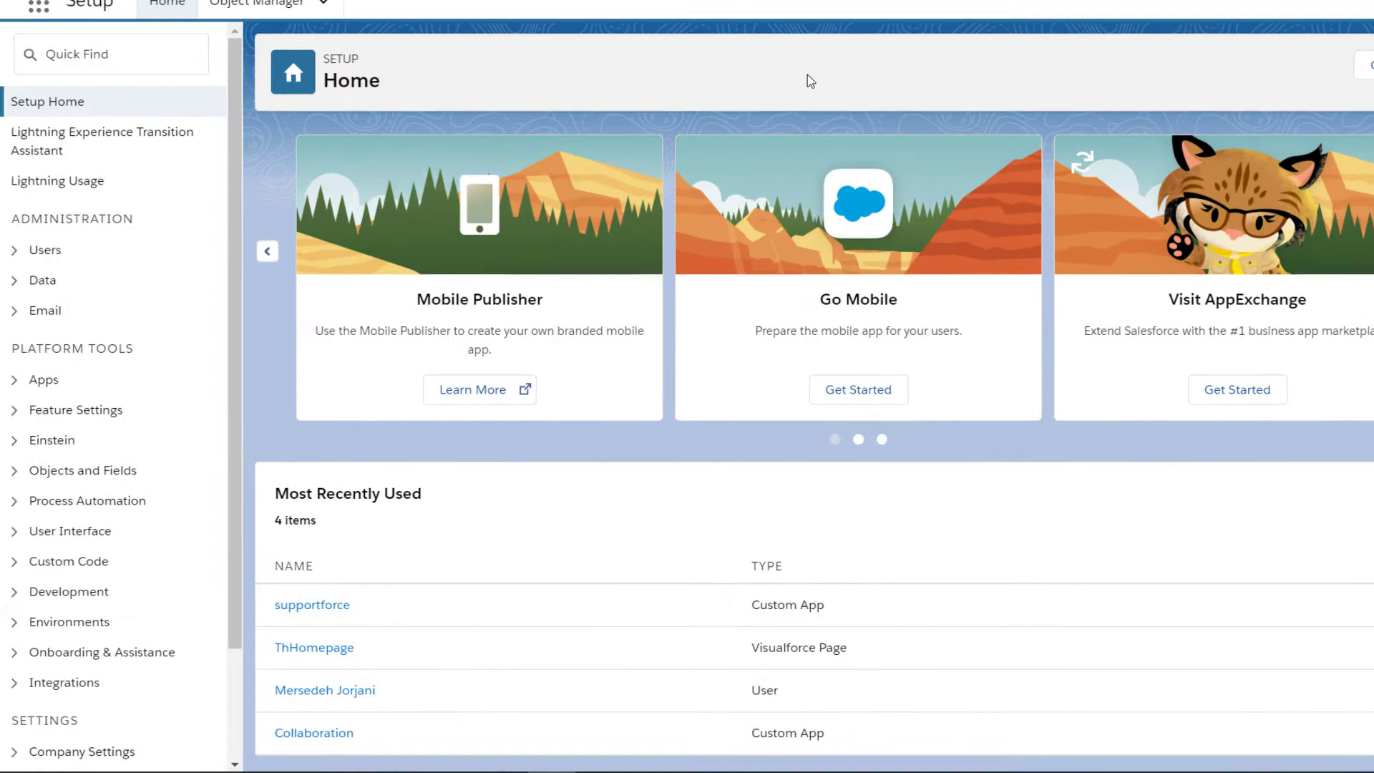
{"action": "left_click", "coordinate": [17, 465]}
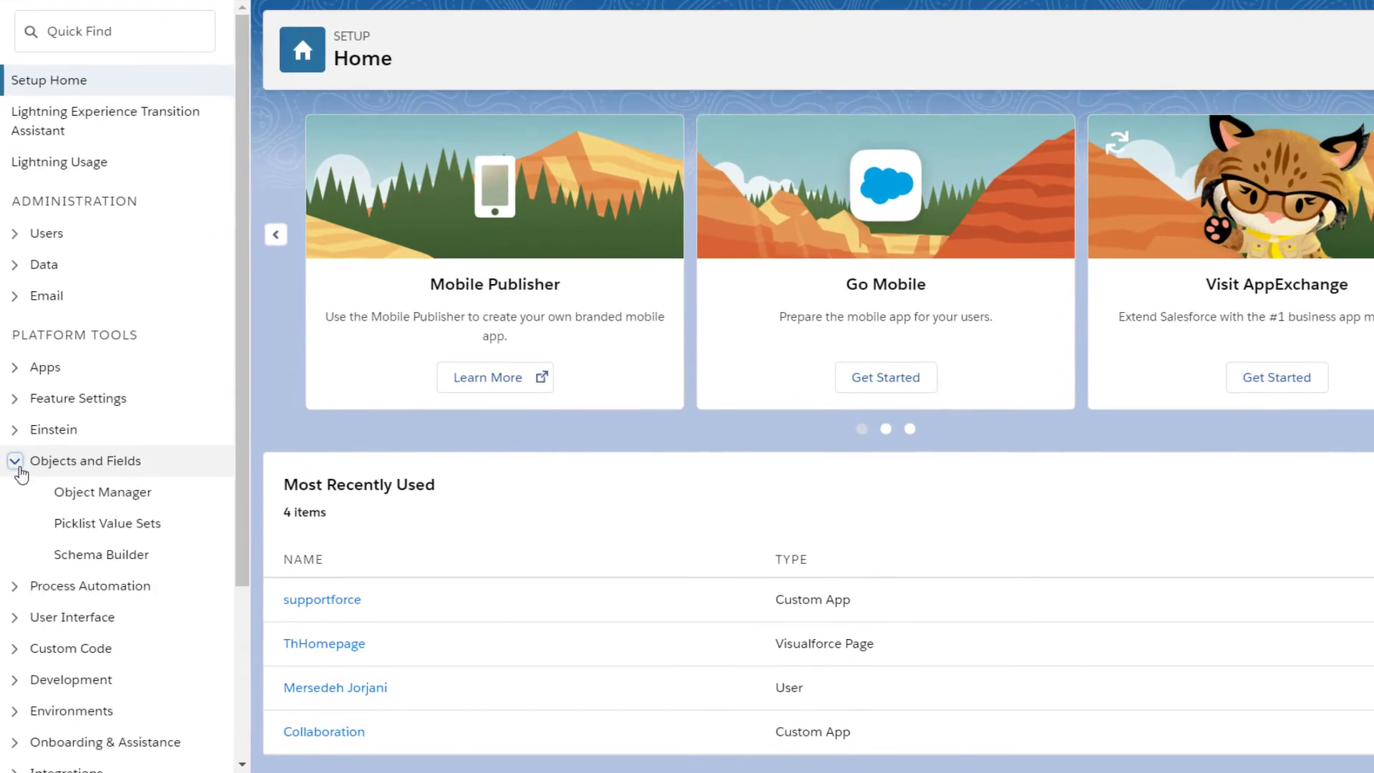
{"action": "left_click", "coordinate": [96, 497]}
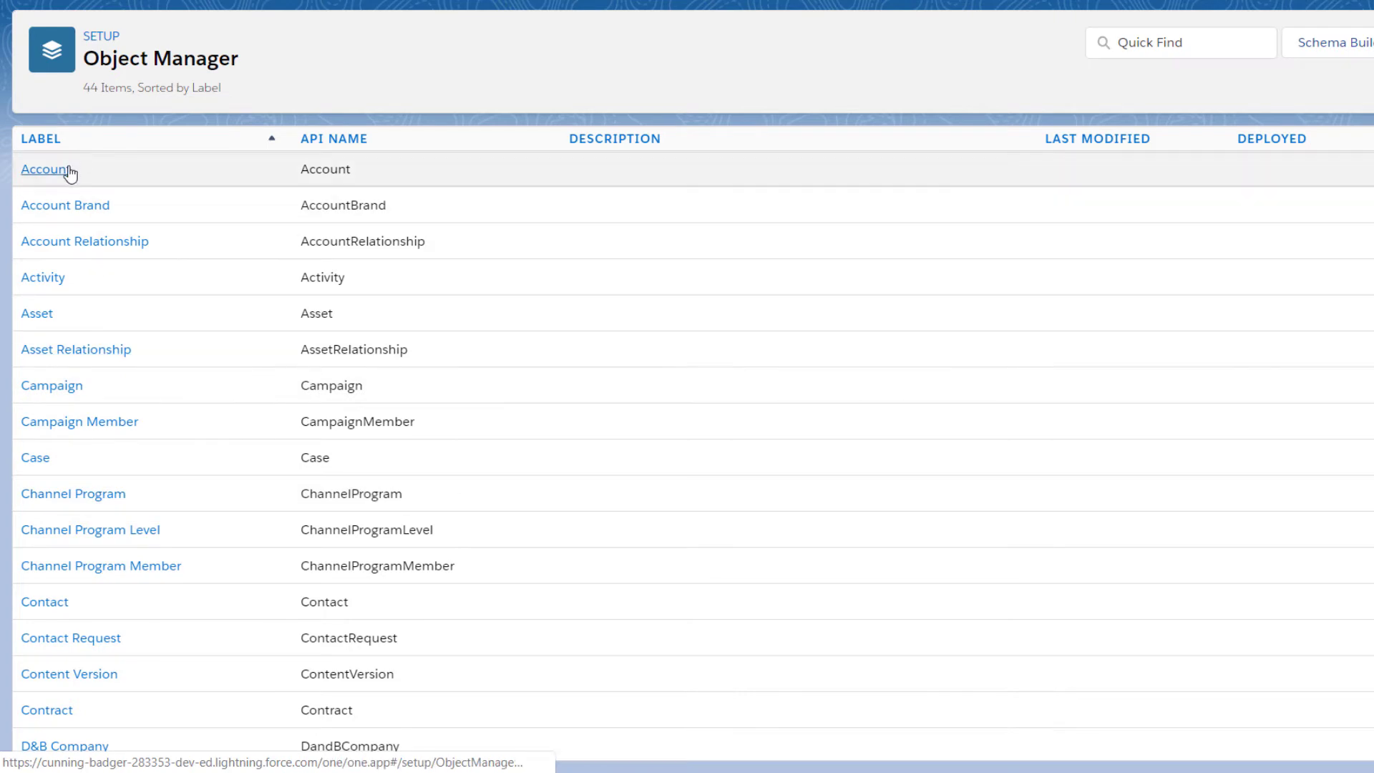
{"action": "left_click", "coordinate": [67, 169]}
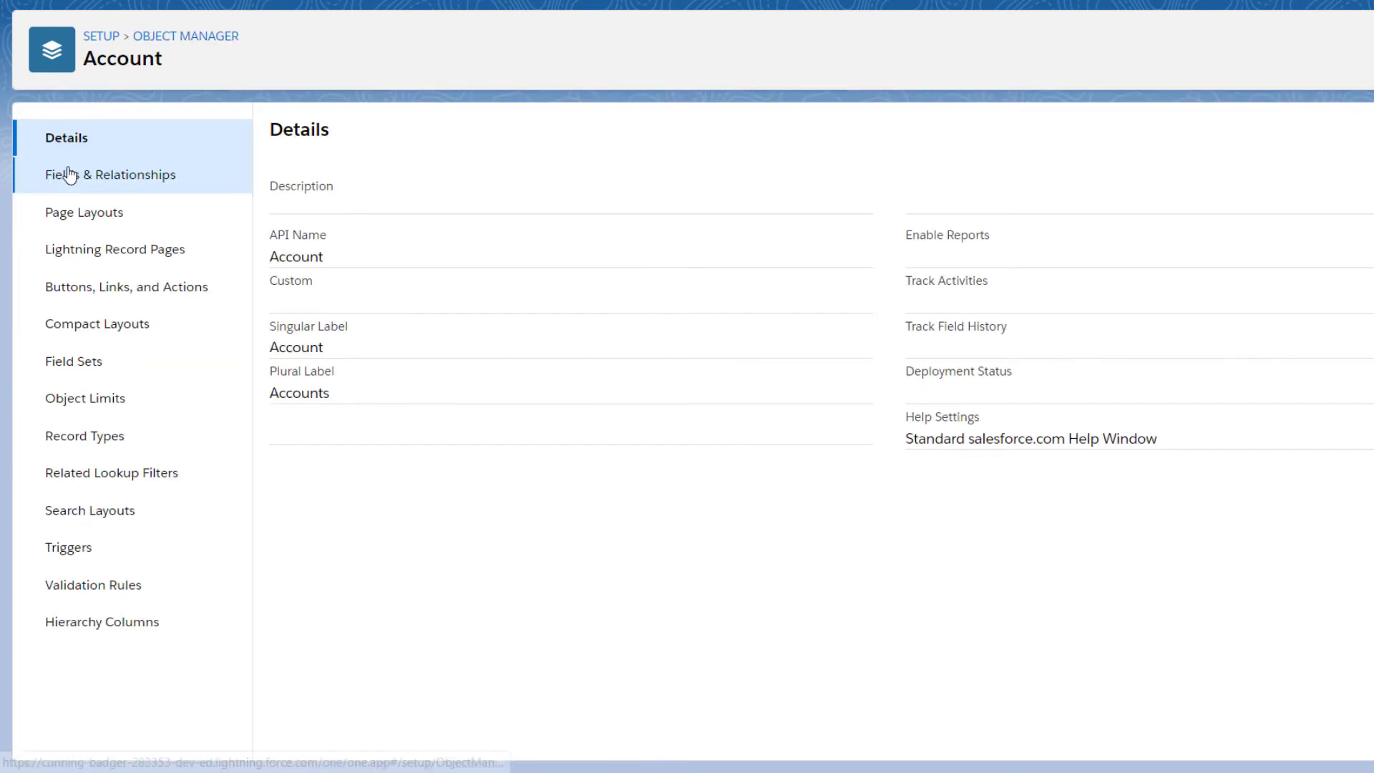
{"action": "left_click", "coordinate": [71, 222]}
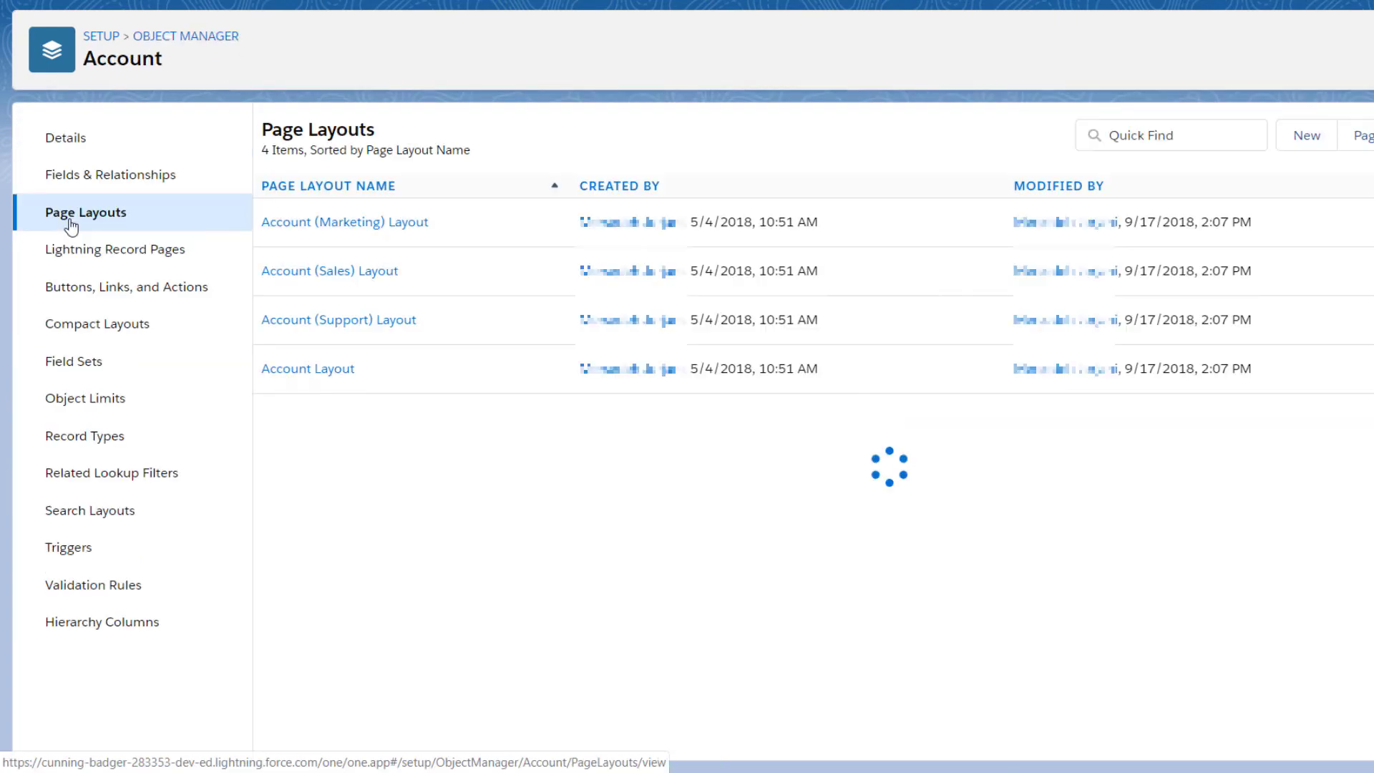
{"action": "left_click", "coordinate": [304, 369]}
{"action": "scroll", "coordinate": [328, 273], "scroll_direction": "down", "scroll_amount": 2}
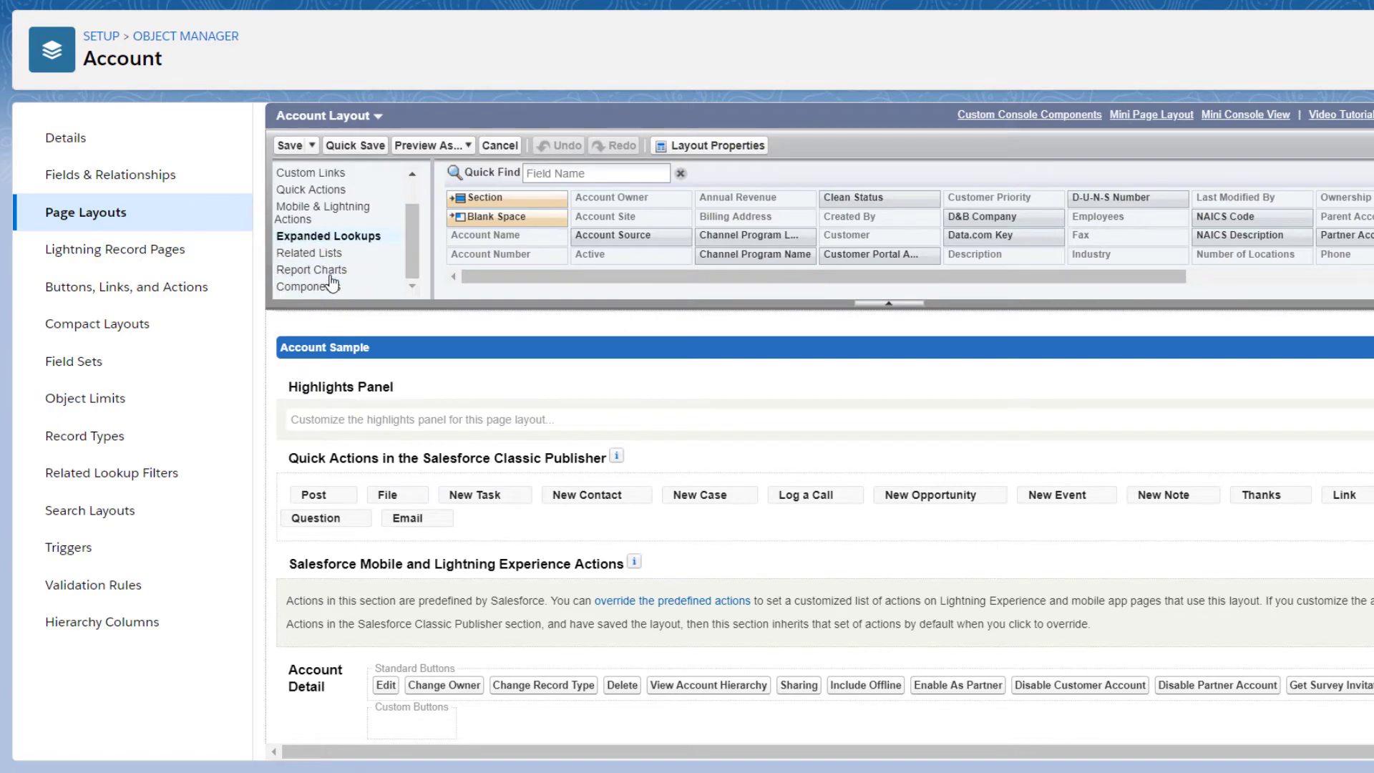
Step: Add the Account From and Account To relationship related lists near Contacts and save, overwriting users' customizations
{"action": "left_click", "coordinate": [335, 258]}
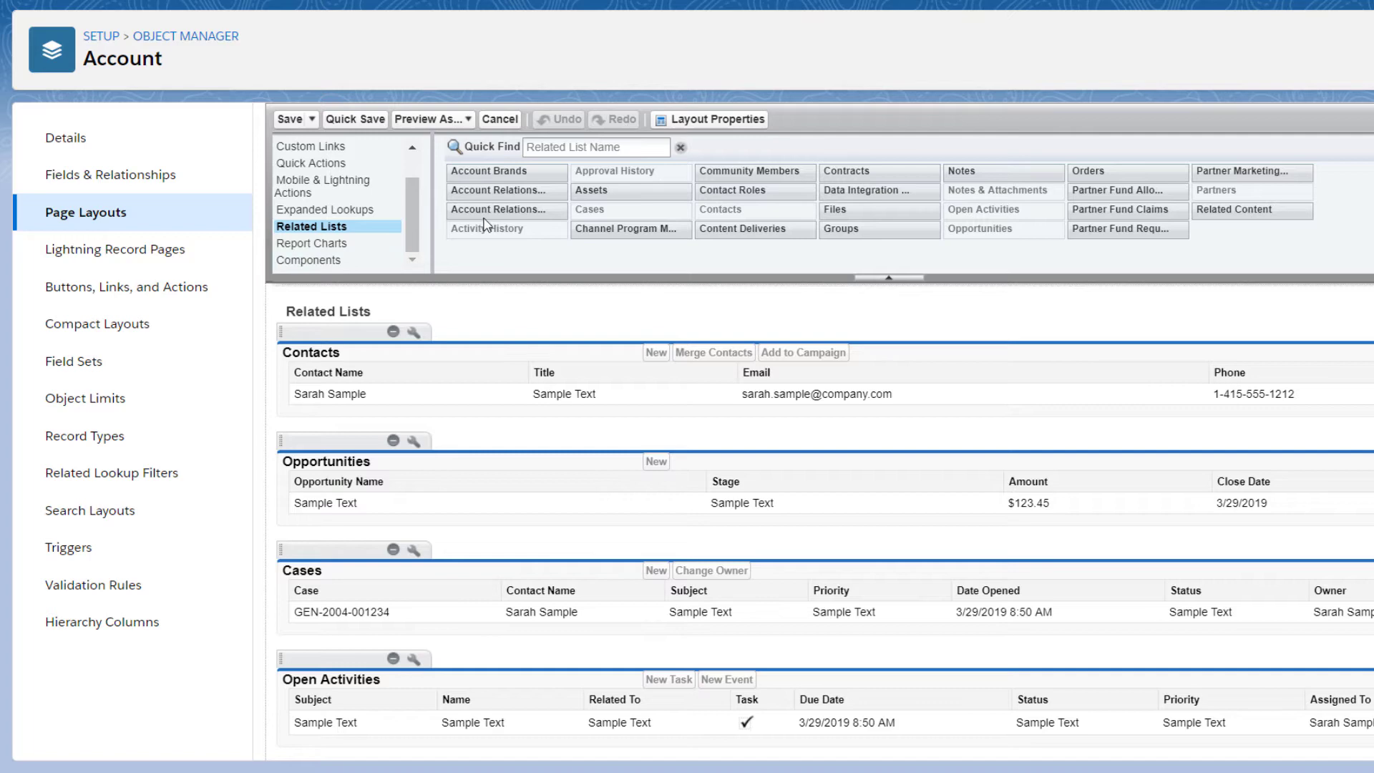
{"action": "mouse_move", "coordinate": [498, 191]}
{"action": "left_mouse_down"}
{"action": "mouse_move", "coordinate": [348, 374]}
{"action": "mouse_move", "coordinate": [346, 397]}
{"action": "left_mouse_up"}
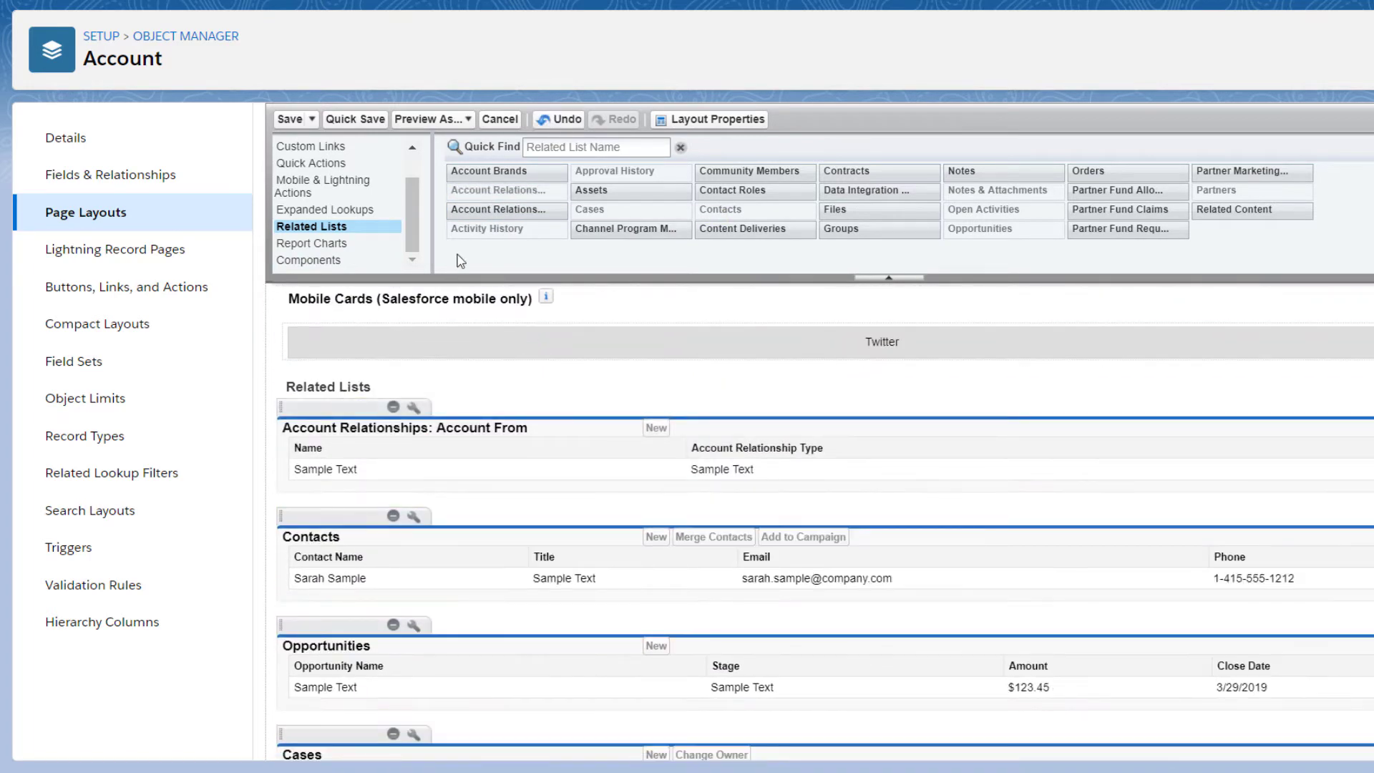
{"action": "left_click_drag", "start_coordinate": [500, 209], "coordinate": [374, 506]}
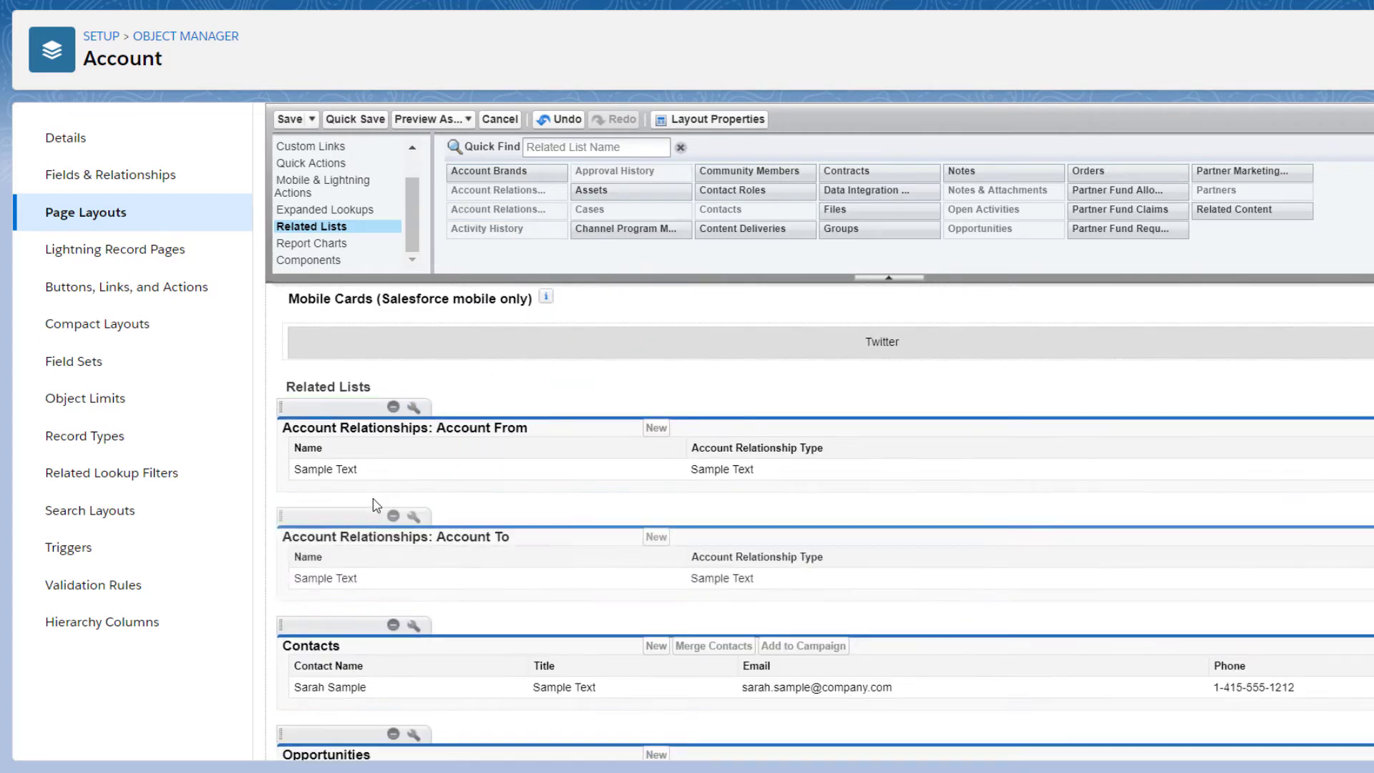
{"action": "scroll", "coordinate": [512, 389], "scroll_direction": "up", "scroll_amount": 1}
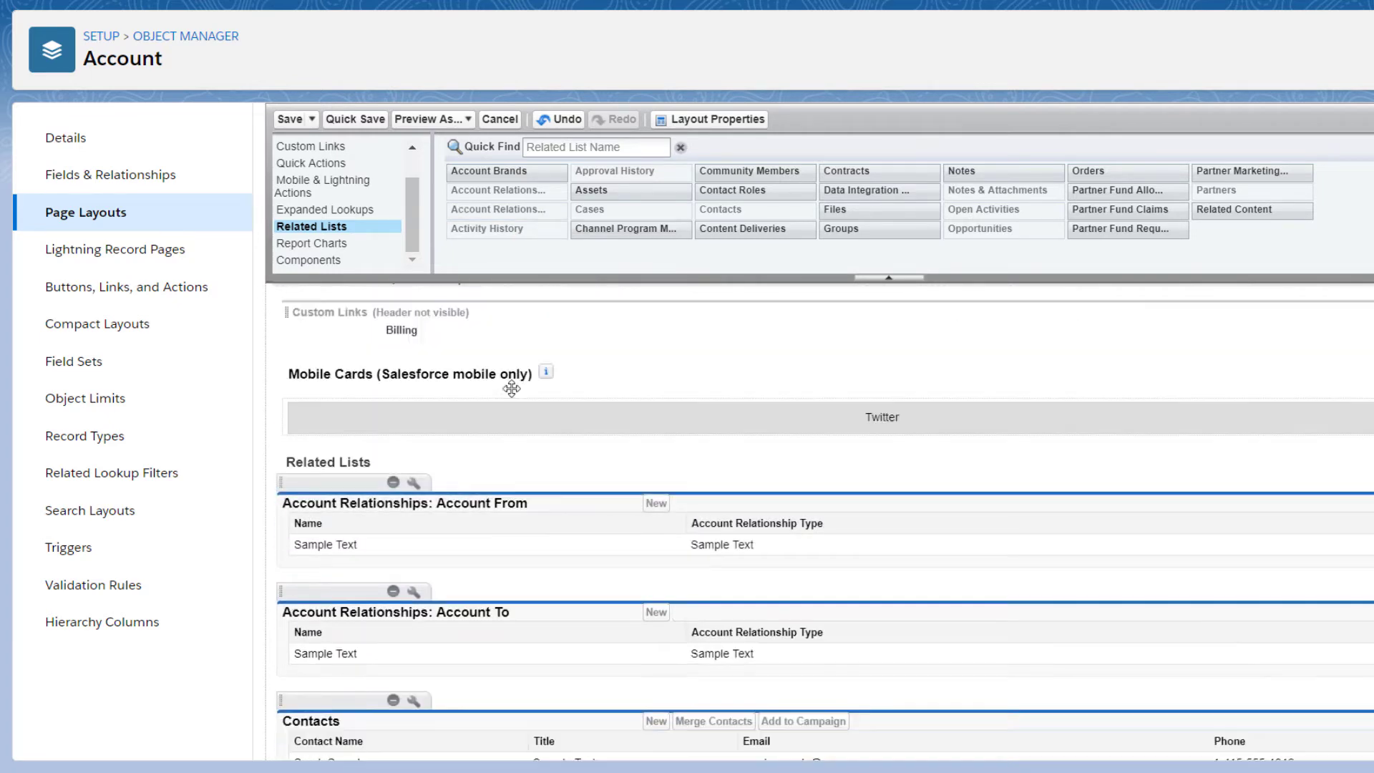
{"action": "scroll", "coordinate": [510, 388], "scroll_direction": "down", "scroll_amount": 1}
{"action": "left_click", "coordinate": [289, 119]}
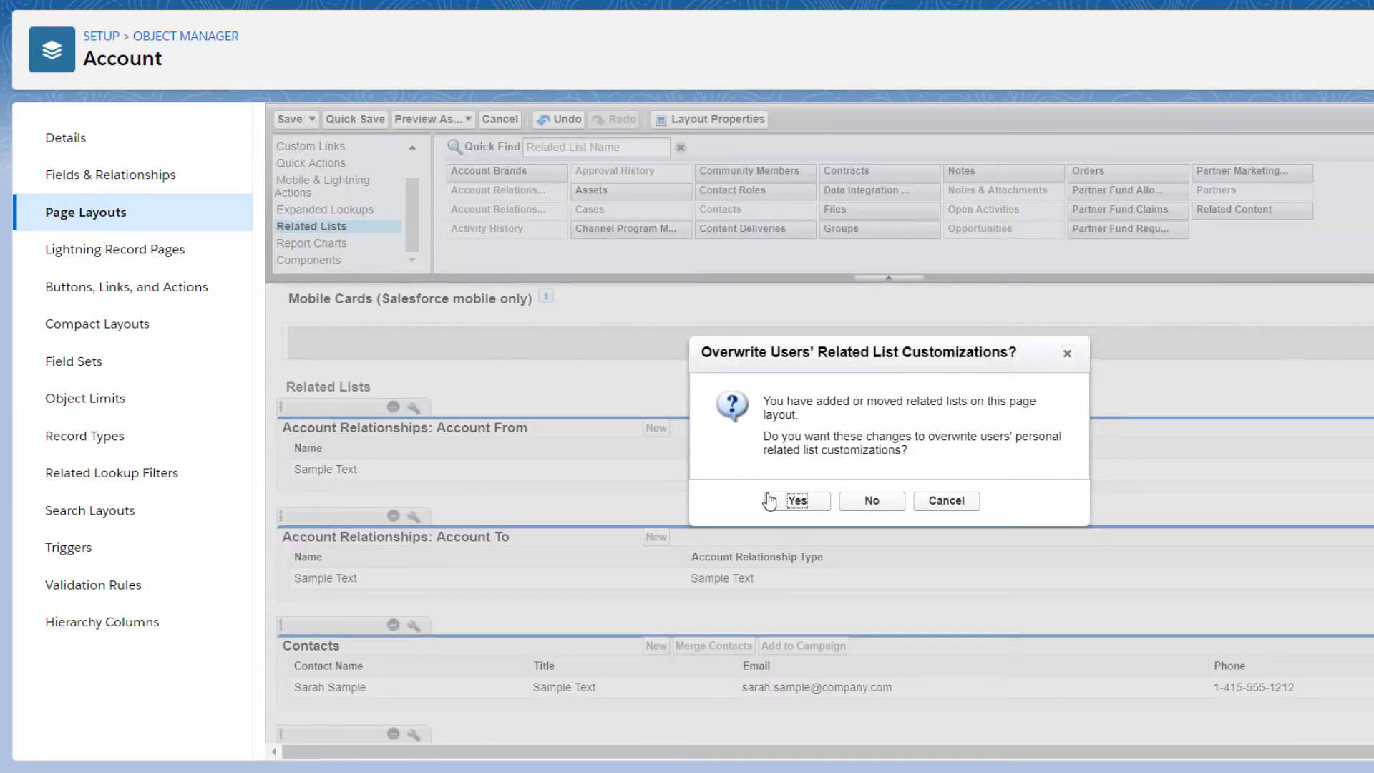
{"action": "left_click", "coordinate": [795, 502]}
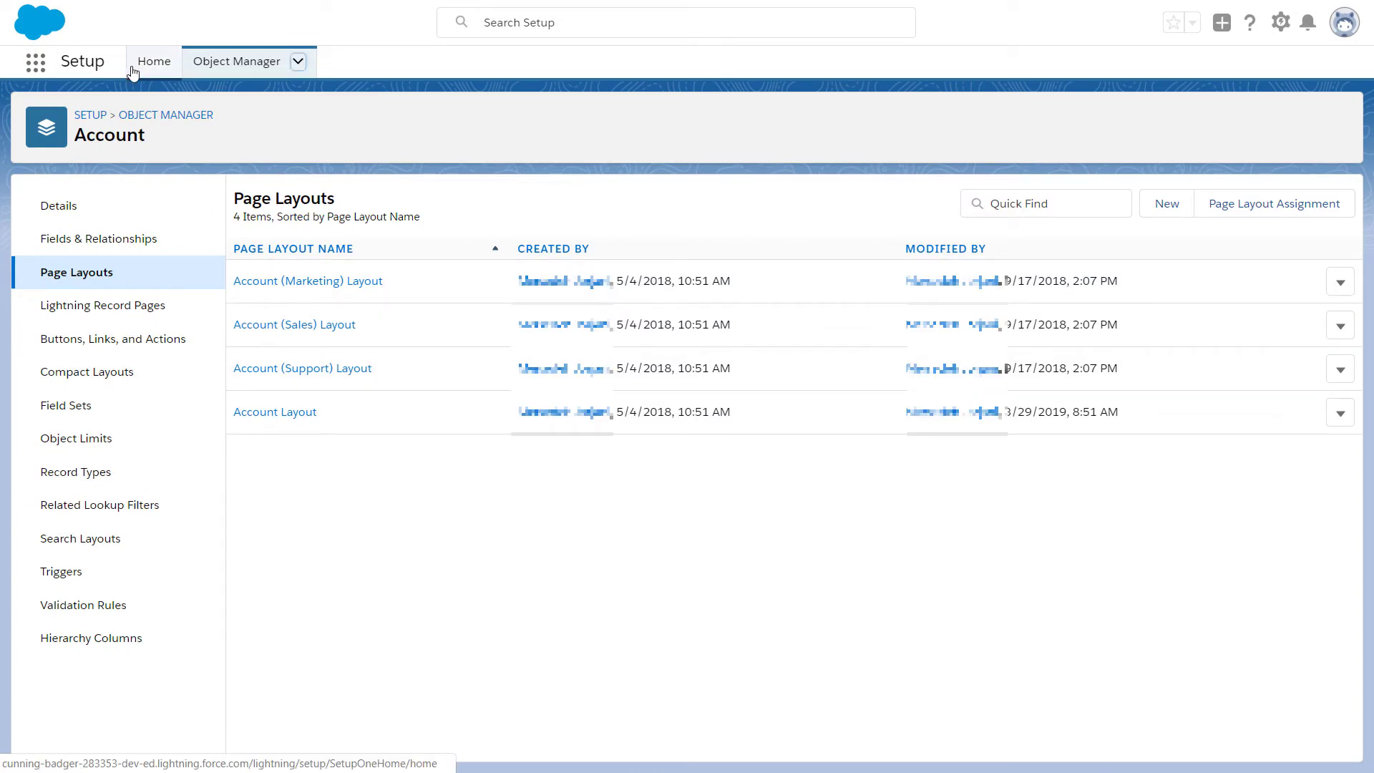
Step: Find Account Relationship Data Sharing Rule Settings via Quick Find and start a new rule
{"action": "left_click", "coordinate": [158, 69]}
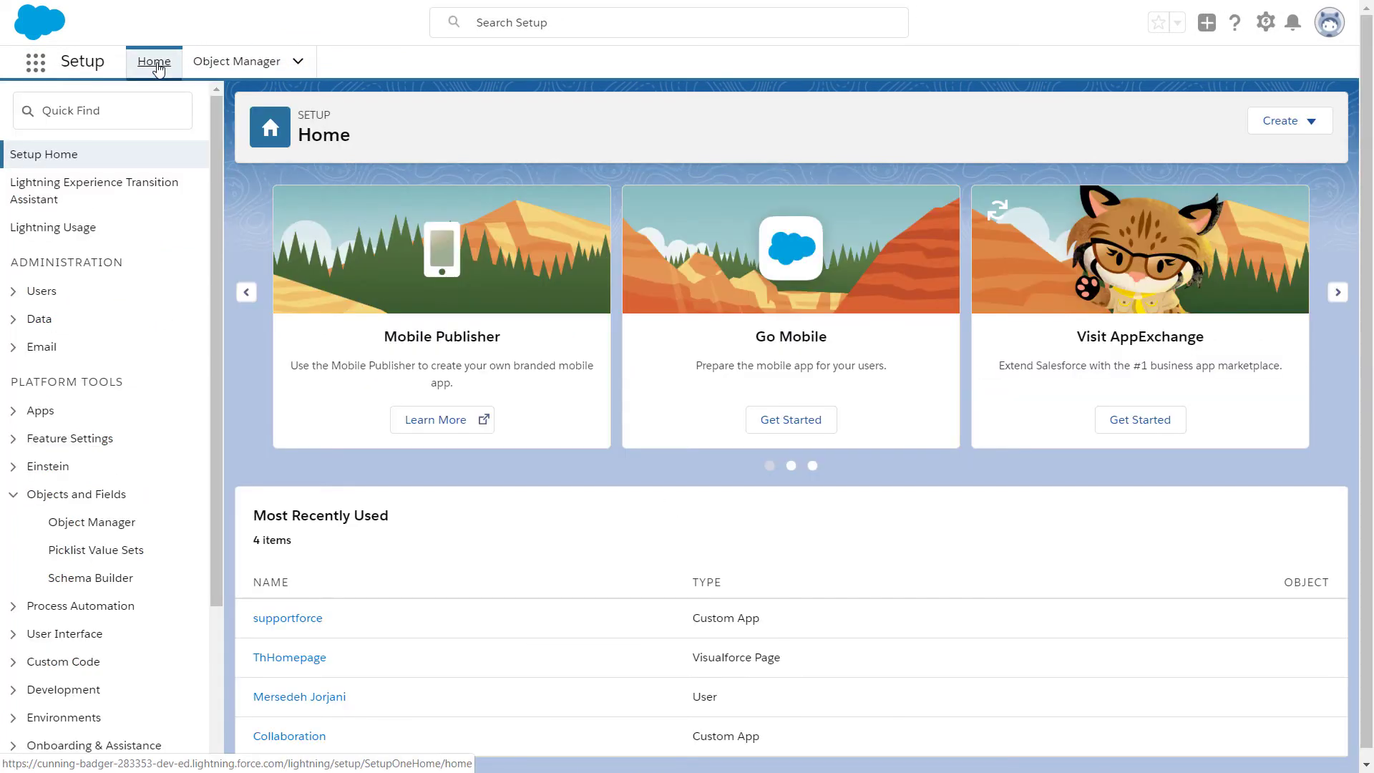
{"action": "left_click", "coordinate": [150, 109]}
{"action": "type", "text": "account relationship"}
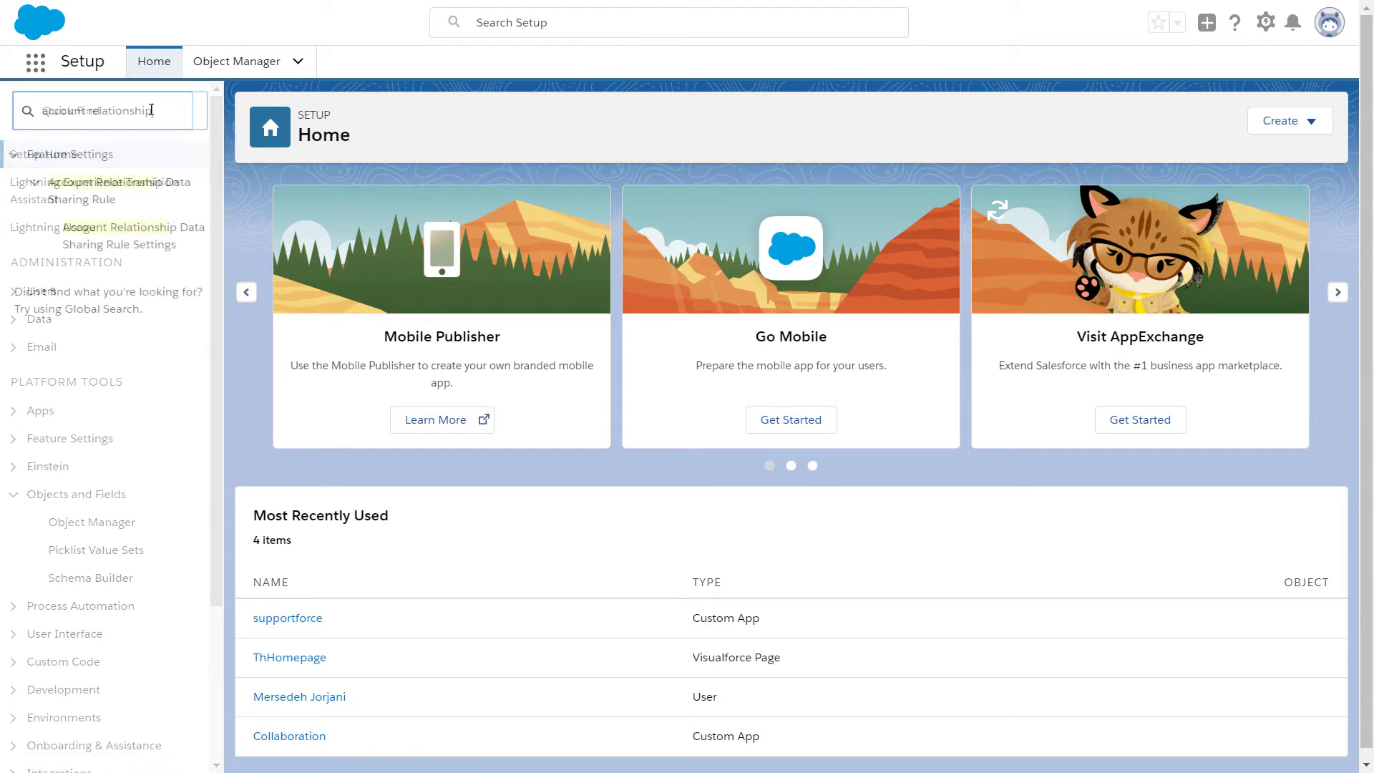
{"action": "left_click", "coordinate": [150, 239]}
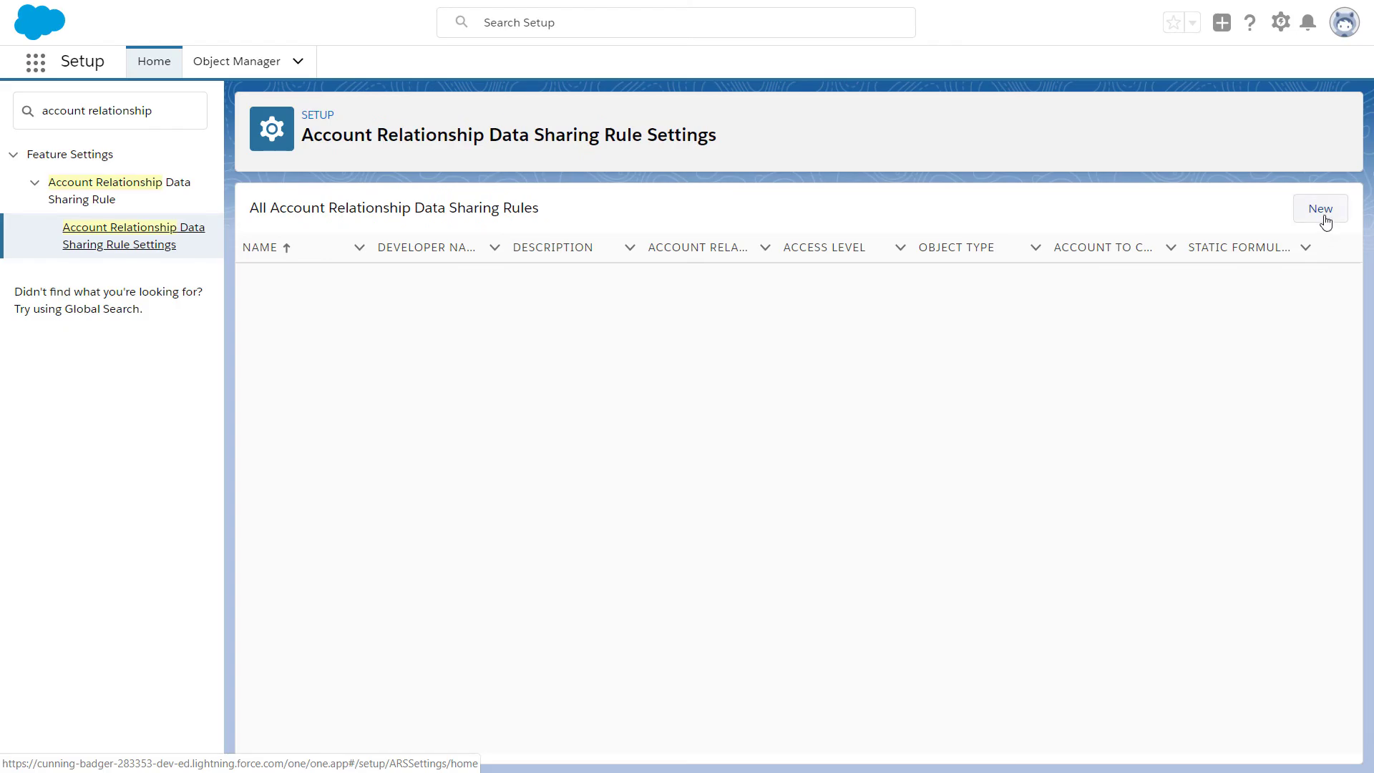
{"action": "left_click", "coordinate": [1325, 218]}
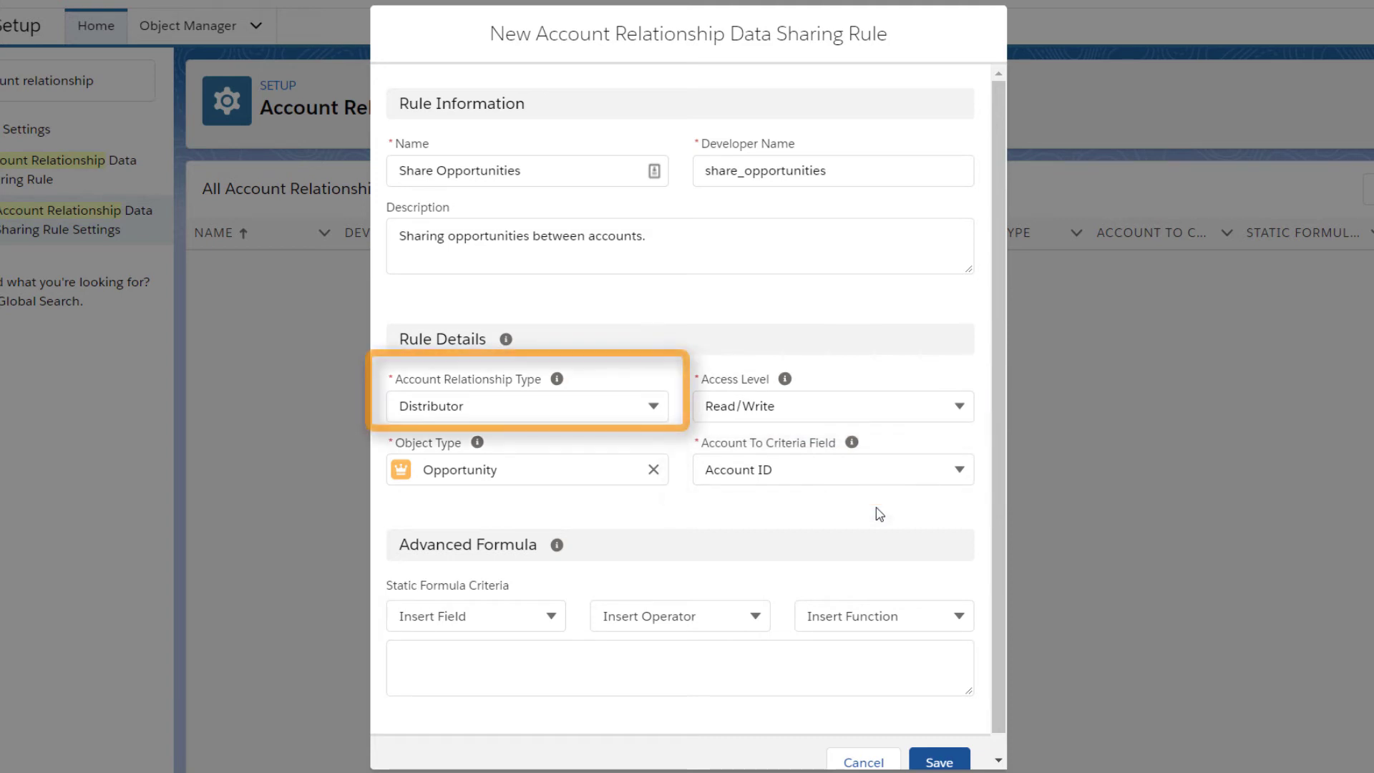
{"action": "scroll", "coordinate": [876, 472], "scroll_direction": "down", "scroll_amount": 1}
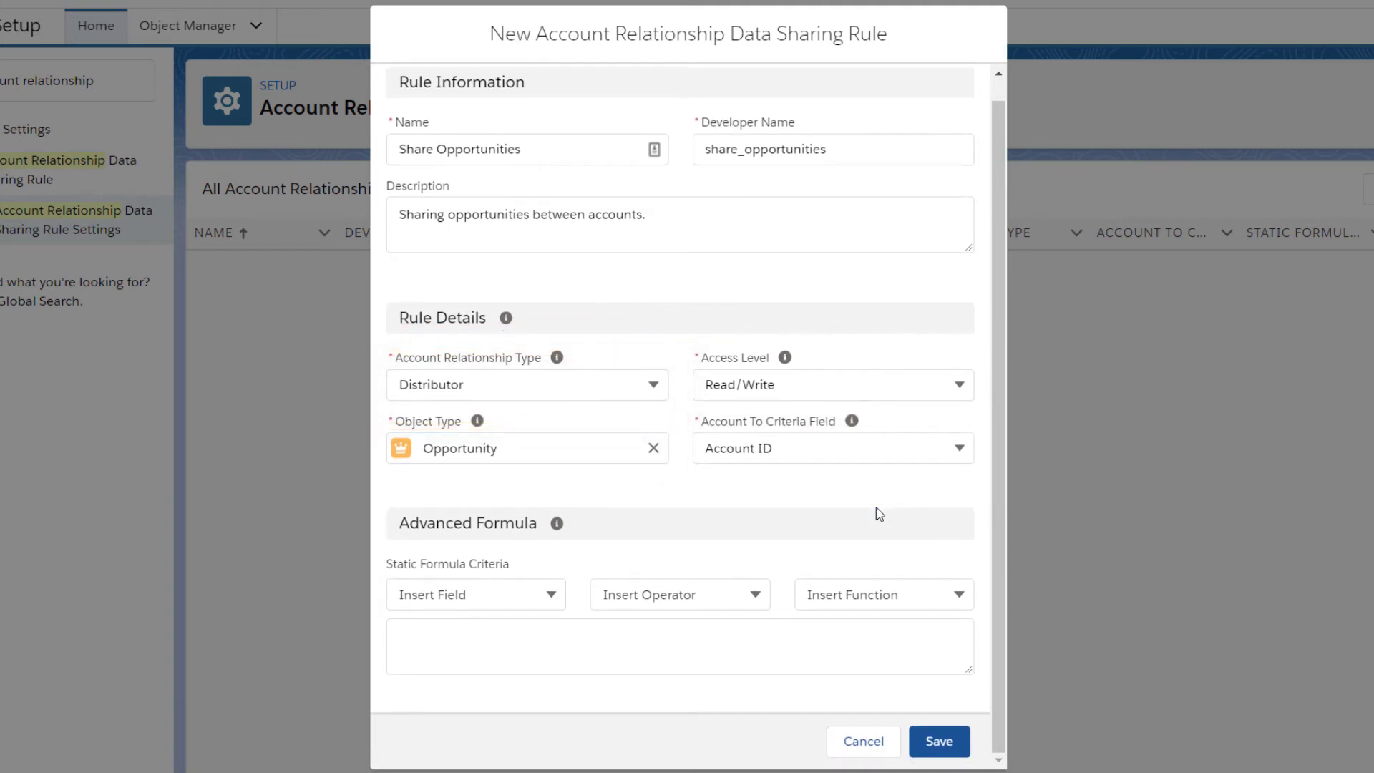
Step: Save the Share Opportunities rule: Distributor, Read/Write, Opportunity, Account ID
{"action": "left_click", "coordinate": [937, 741]}
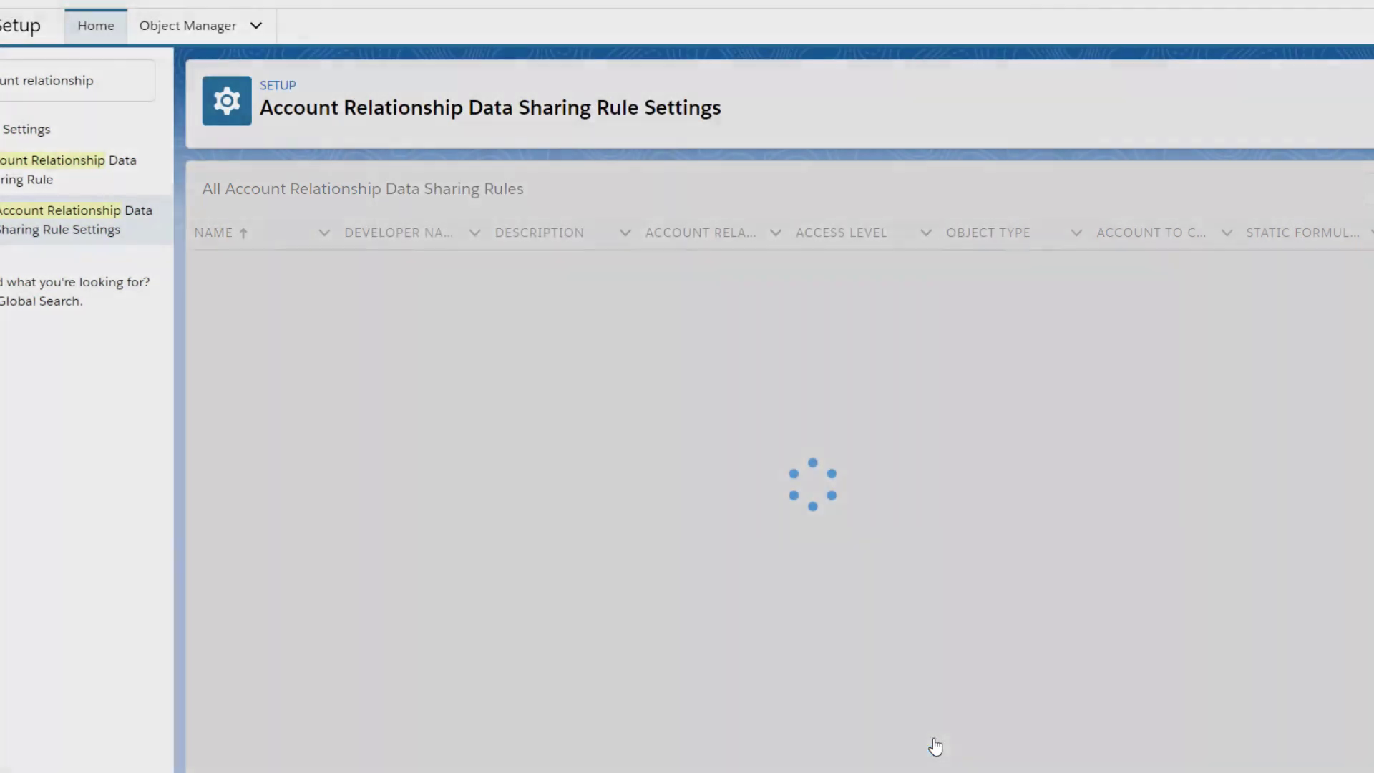